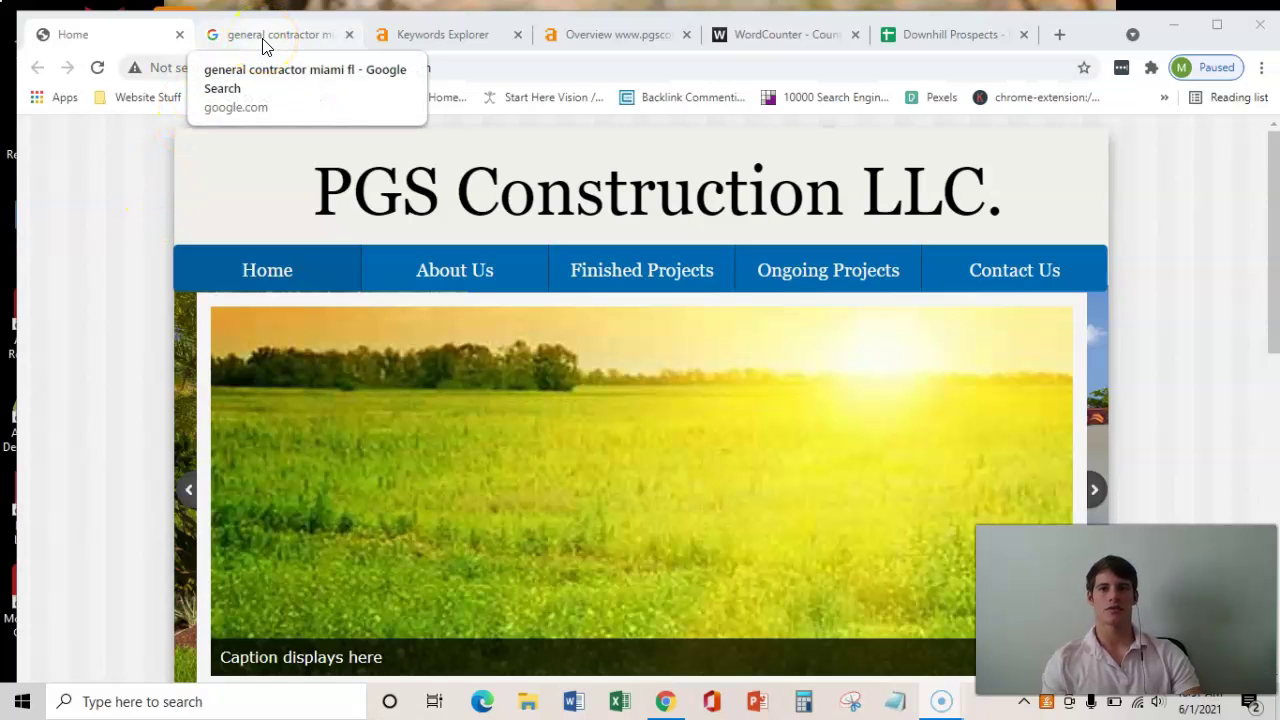
- Review the Google results for "general contractor miami fl", including the map listings and the first organic results
click(264, 45)
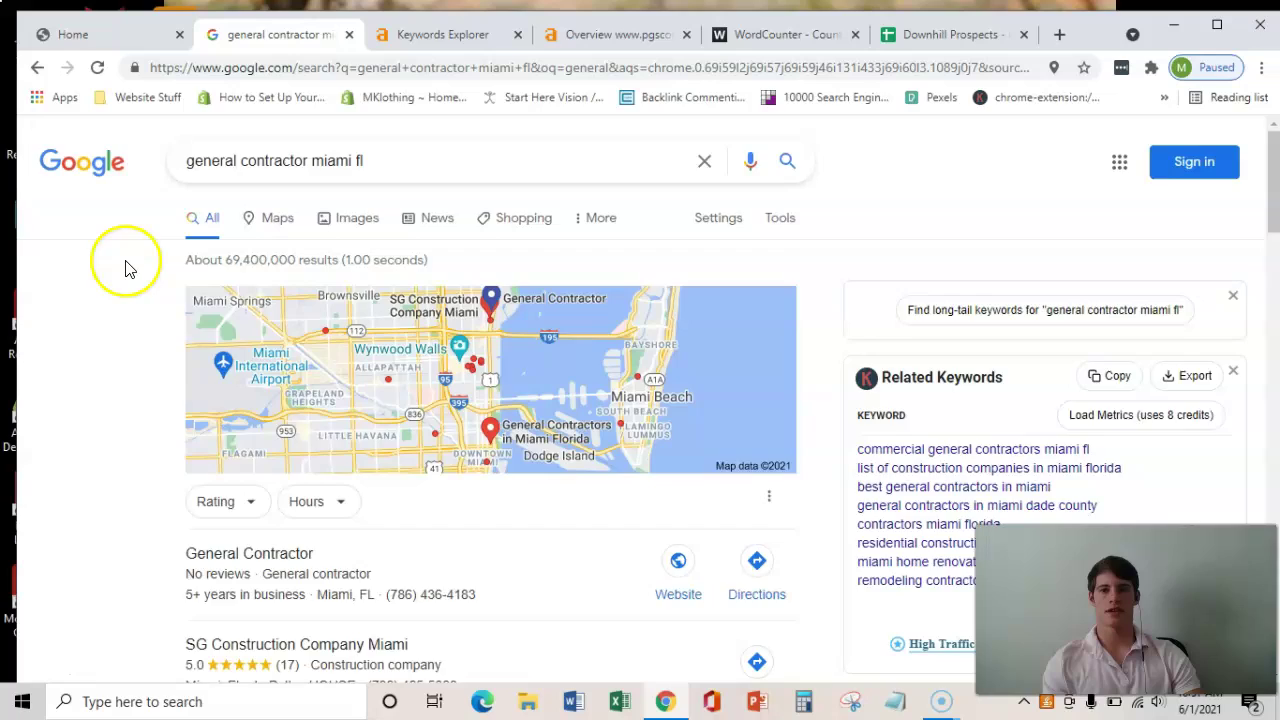
scroll(138, 288, down, 1)
scroll(138, 288, down, 2)
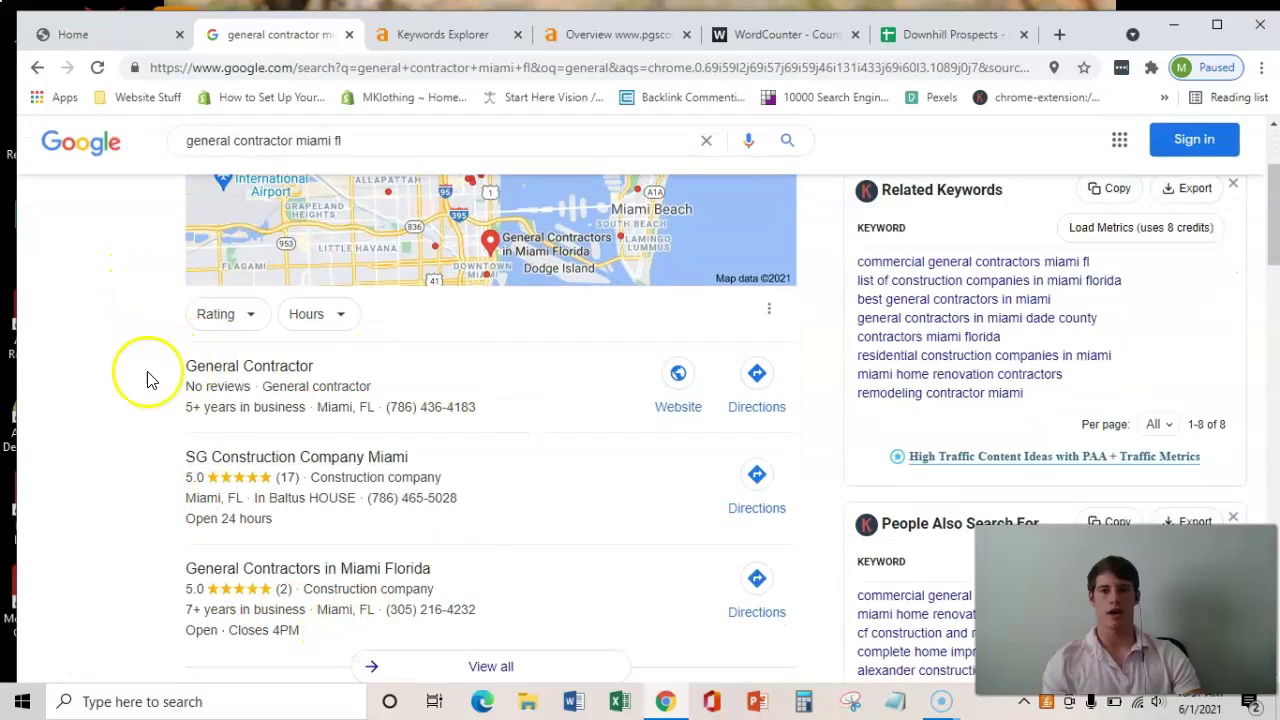
scroll(145, 370, down, 2)
scroll(138, 362, down, 3)
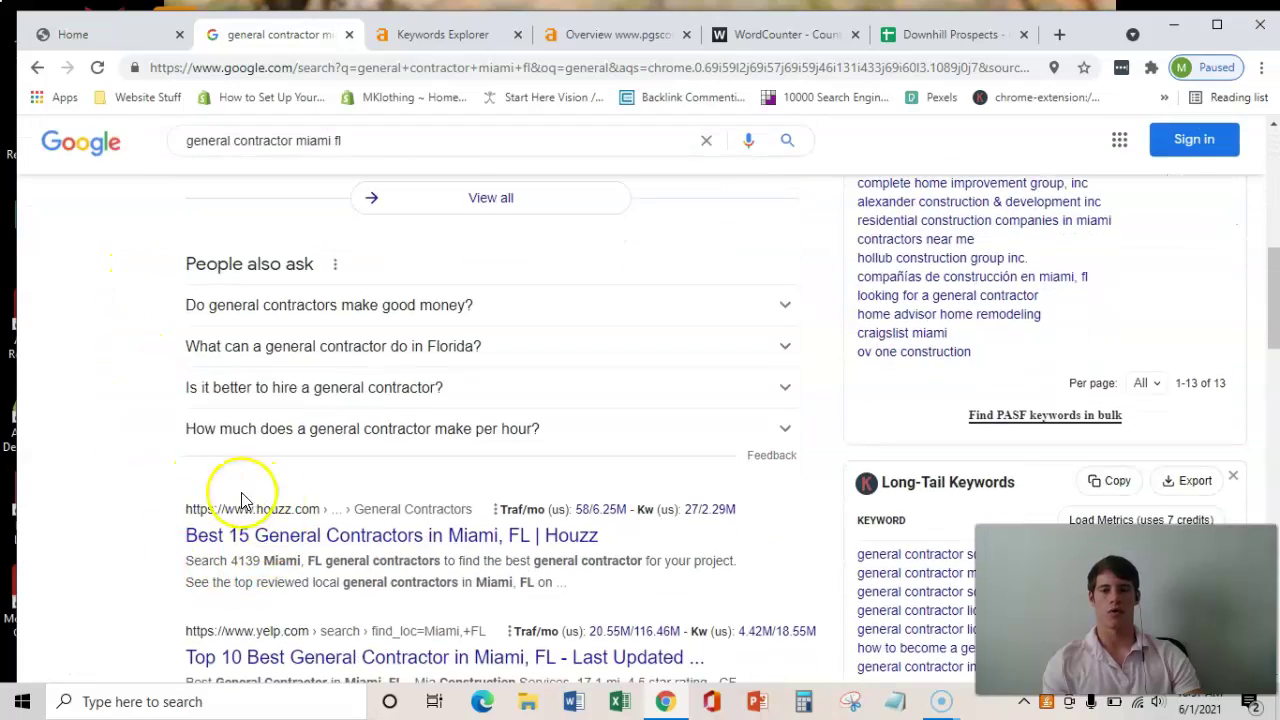
scroll(140, 470, up, 8)
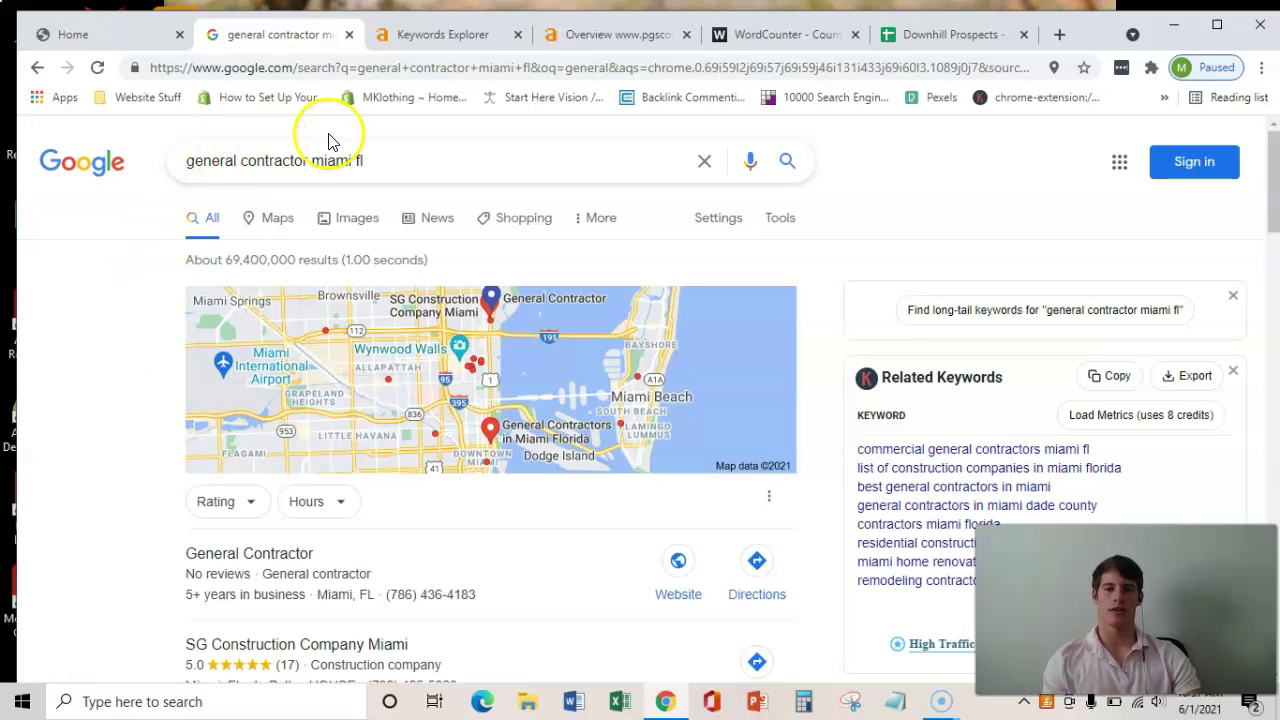
- Switch to Ahrefs Keywords Explorer and examine the difficulty and volume of the keyword ideas for "general contractor miami"
click(430, 36)
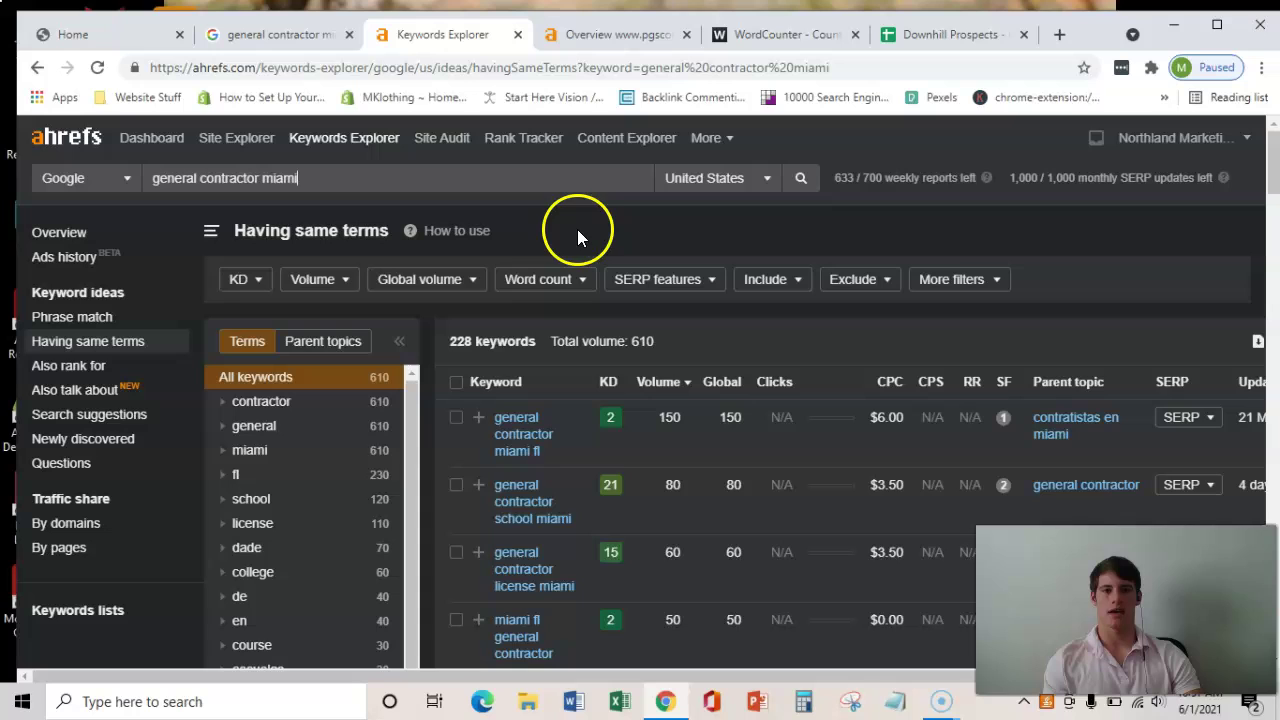
scroll(576, 260, down, 1)
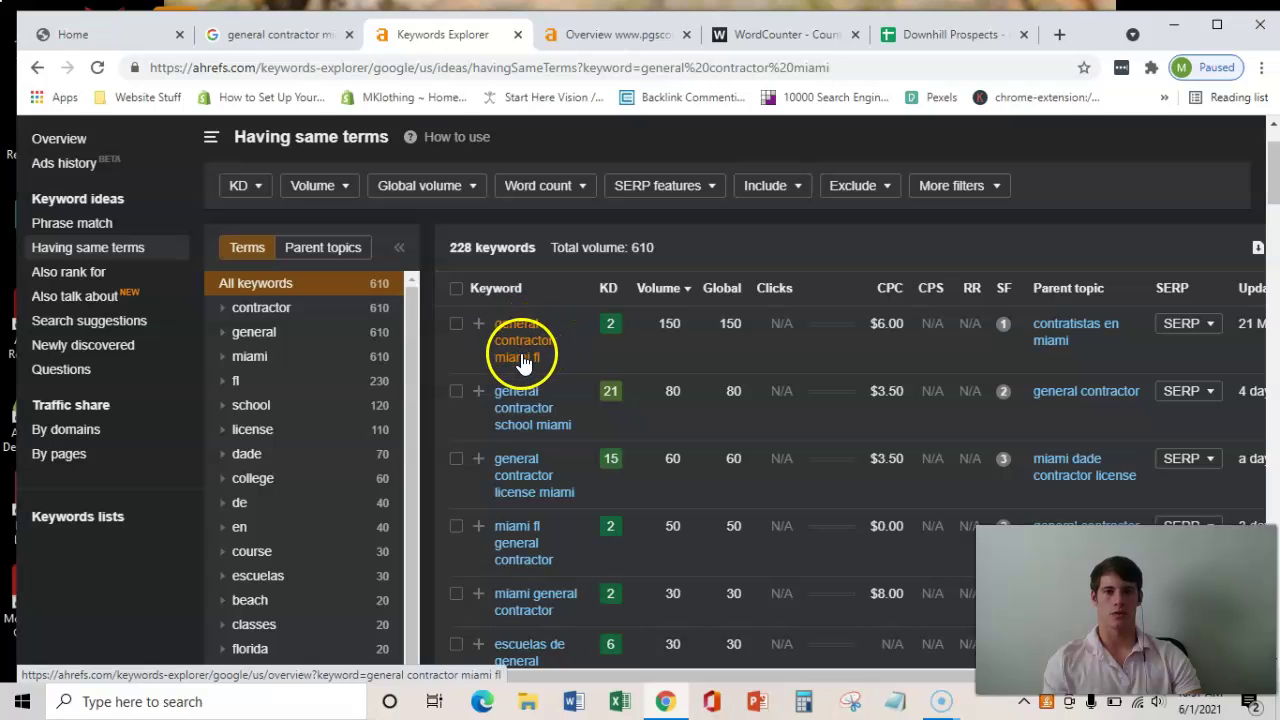
scroll(648, 378, down, 1)
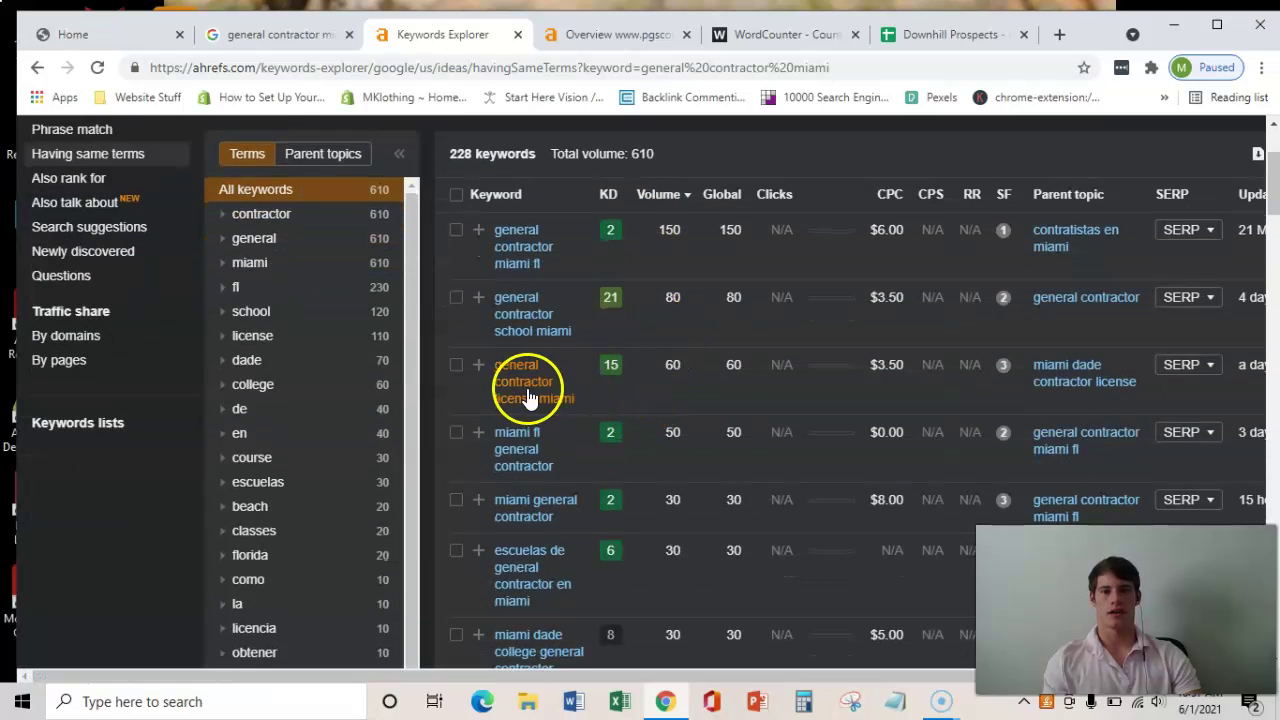
scroll(527, 390, down, 1)
scroll(450, 390, up, 2)
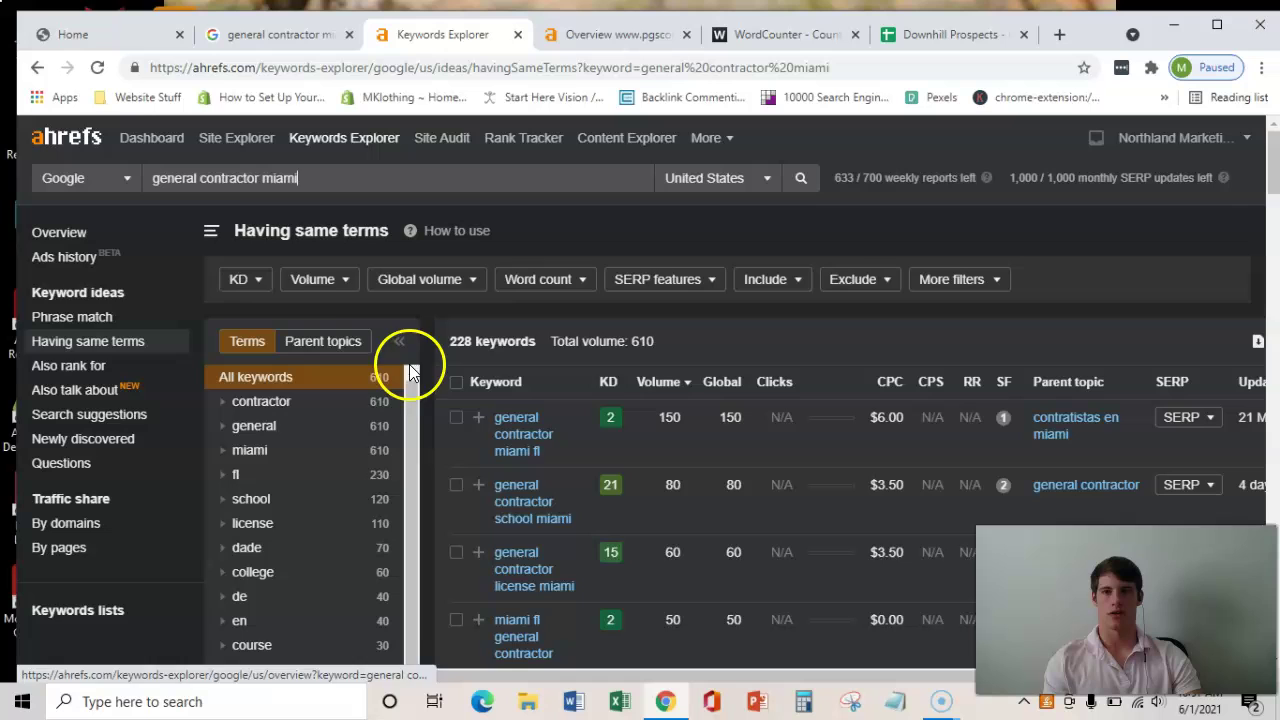
- Select all the text on the PGS Construction homepage, check its word count in WordCounter, and return to the homepage
click(129, 35)
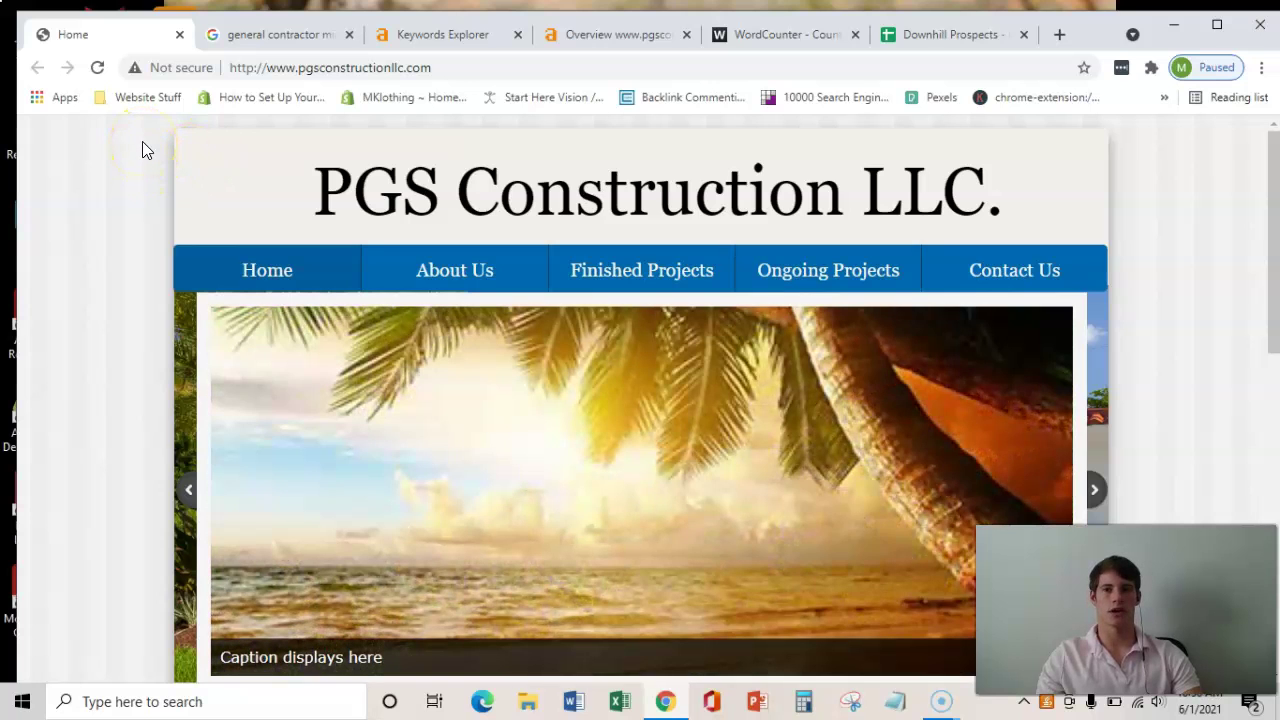
drag(142, 150, 1008, 511)
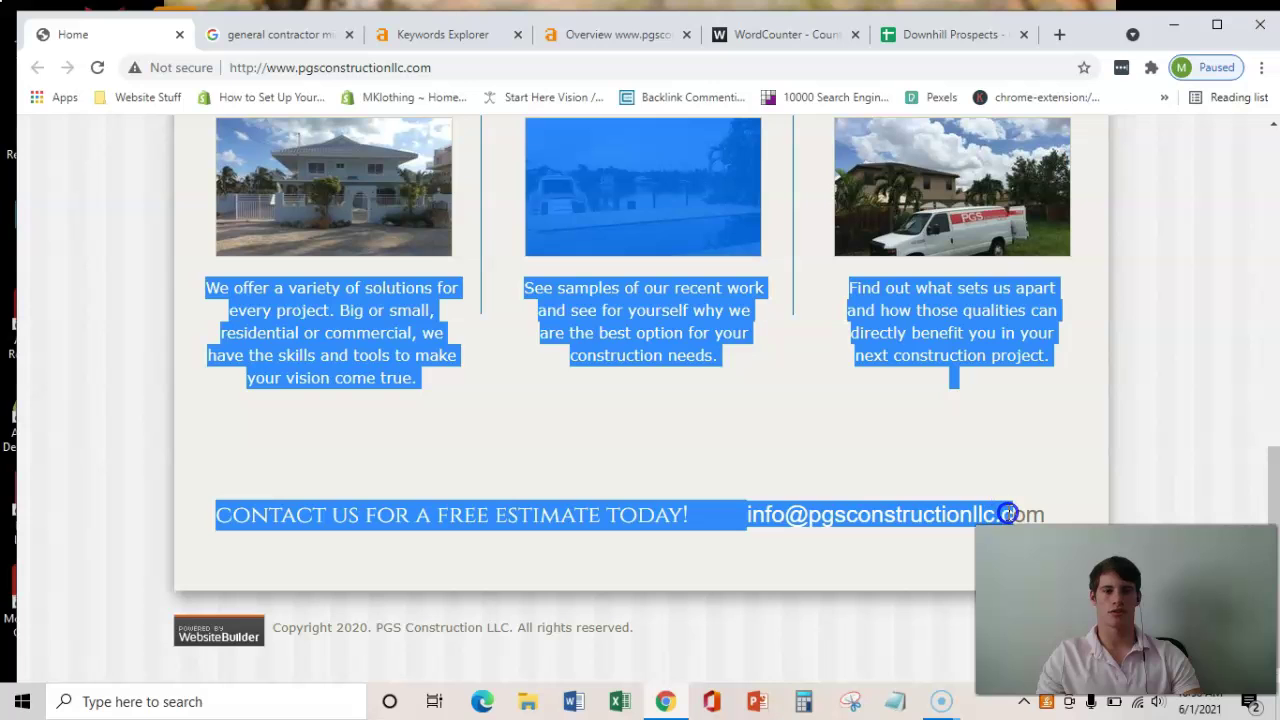
click(752, 44)
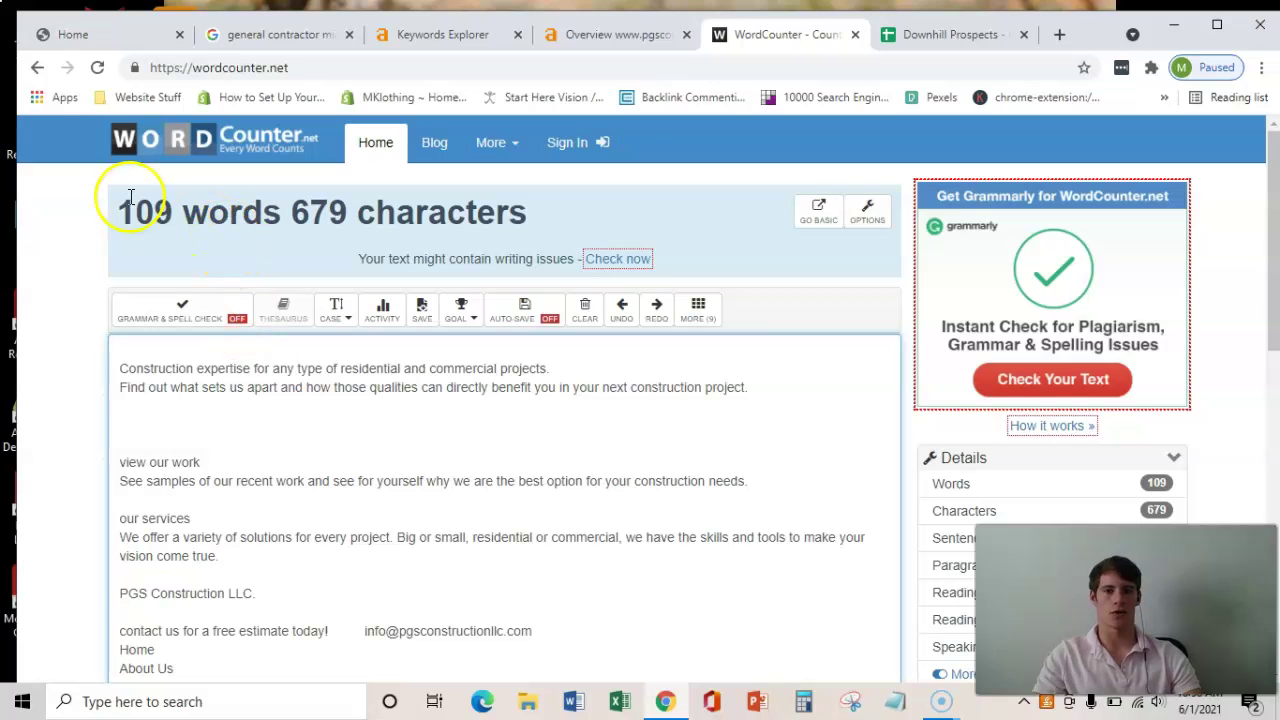
click(60, 34)
click(143, 443)
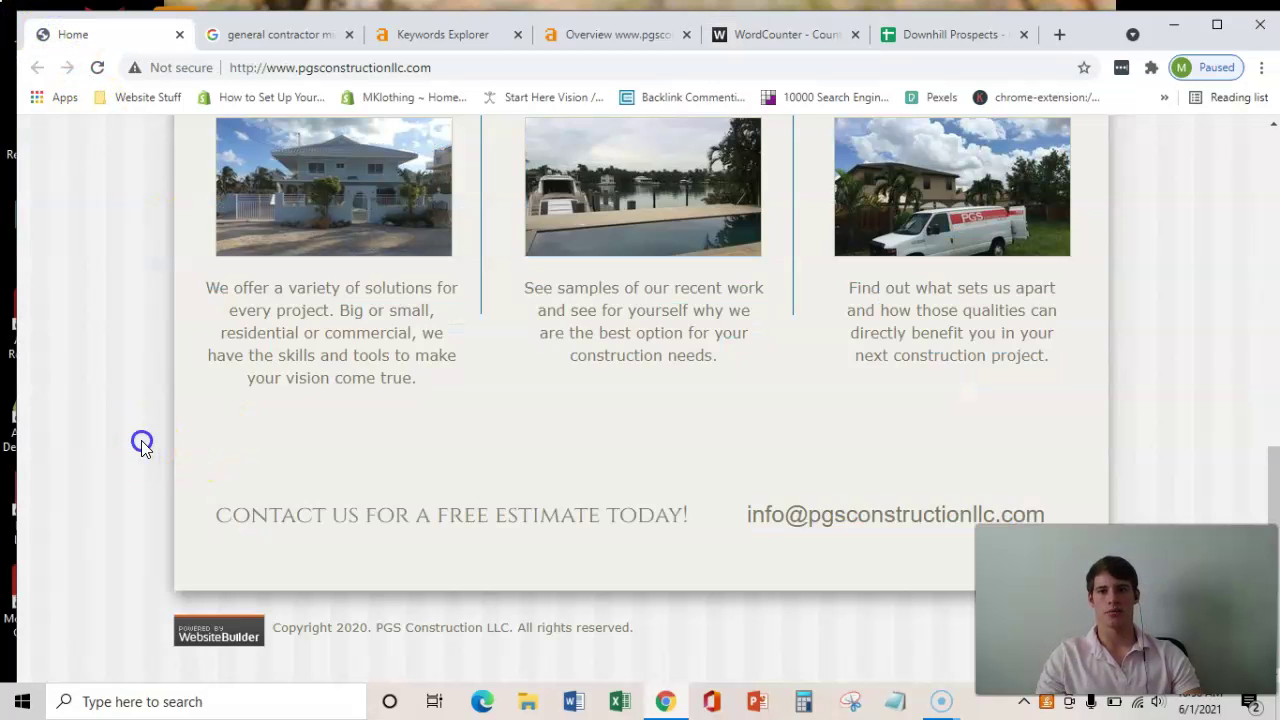
scroll(143, 443, up, 10)
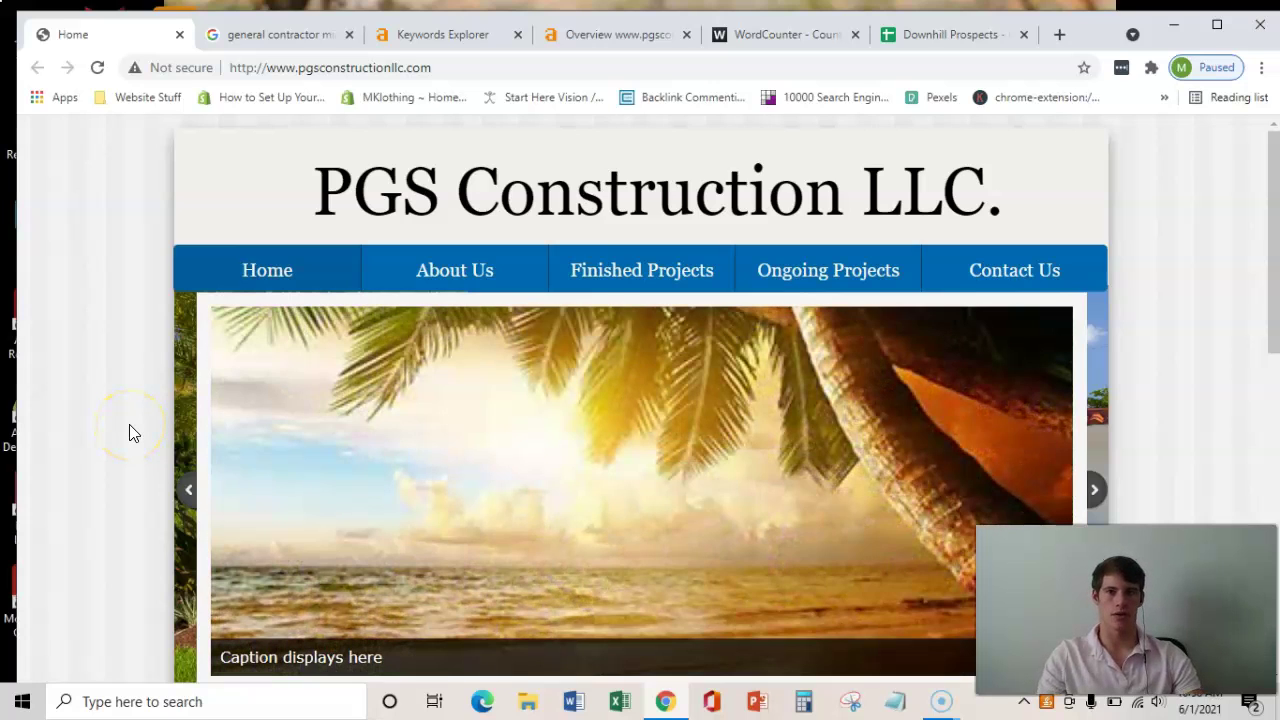
click(448, 69)
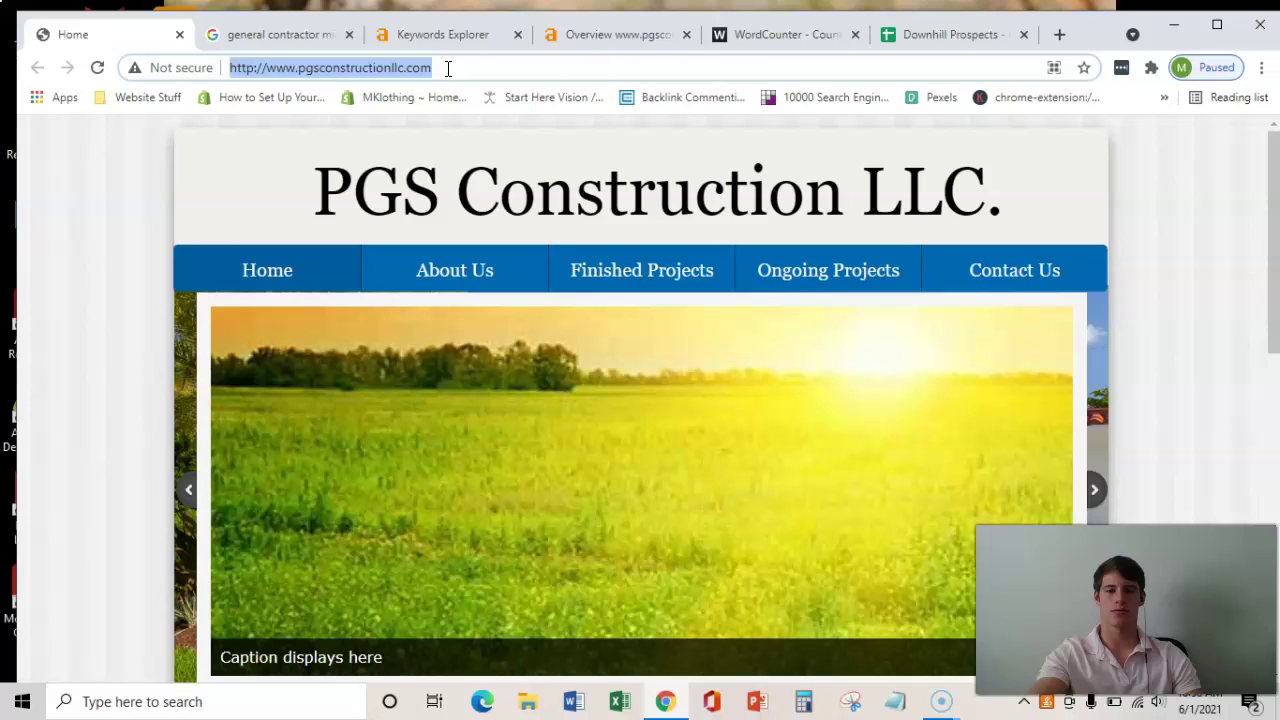
click(600, 36)
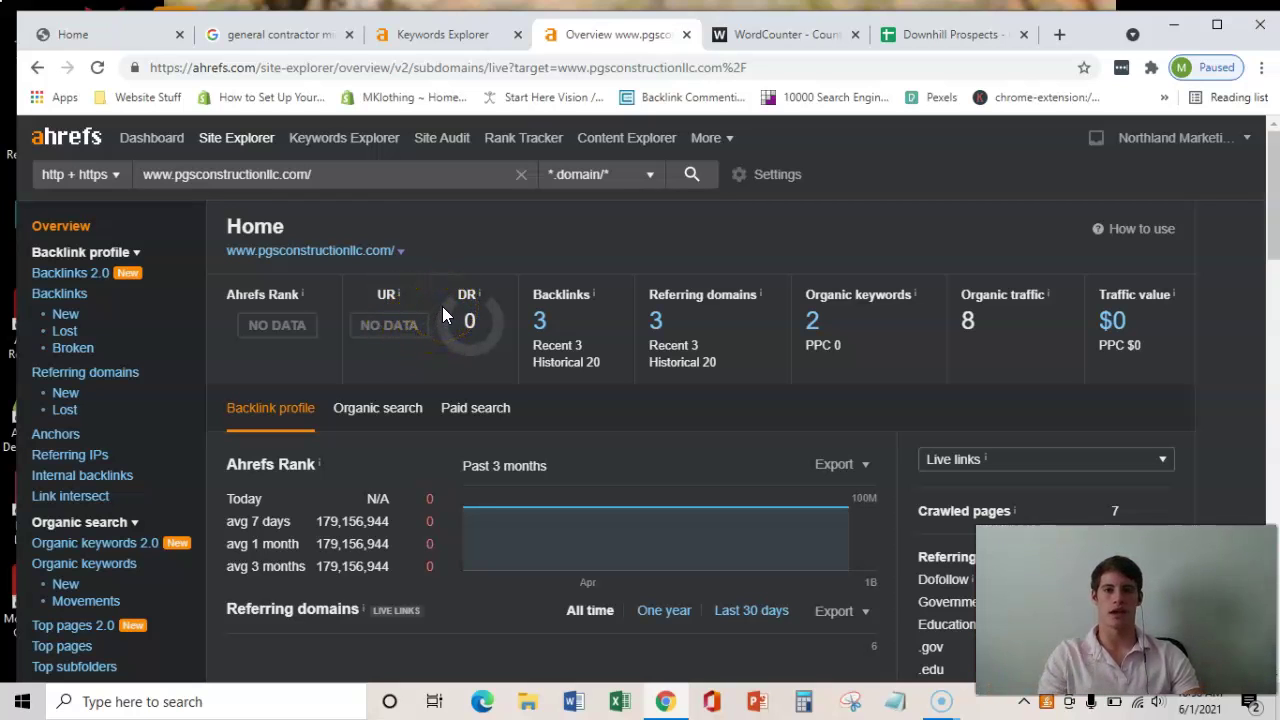
click(536, 320)
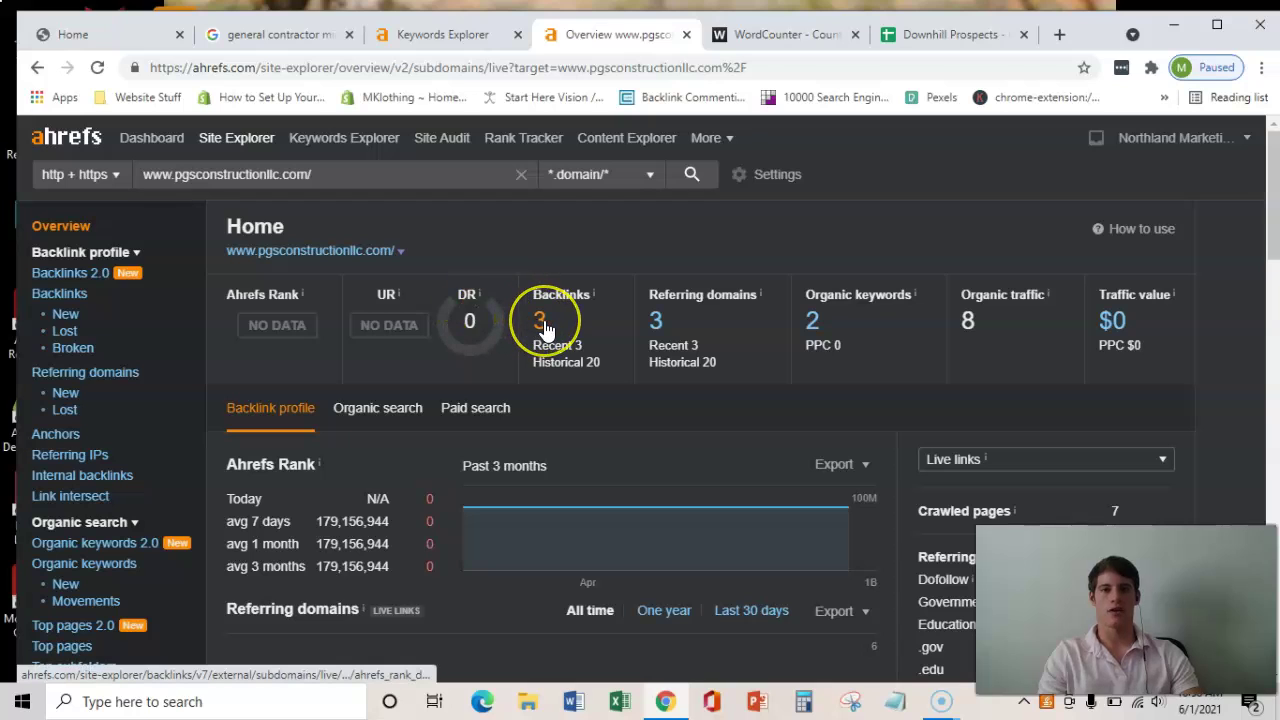
click(543, 326)
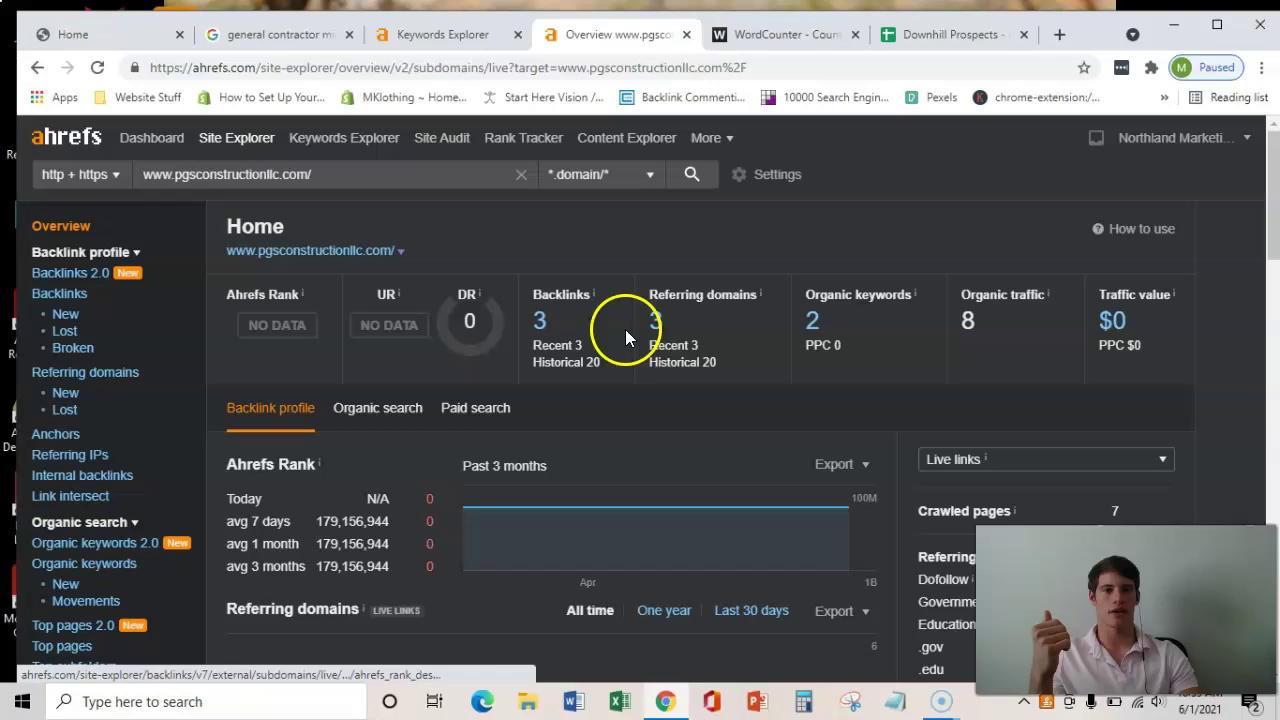
click(657, 325)
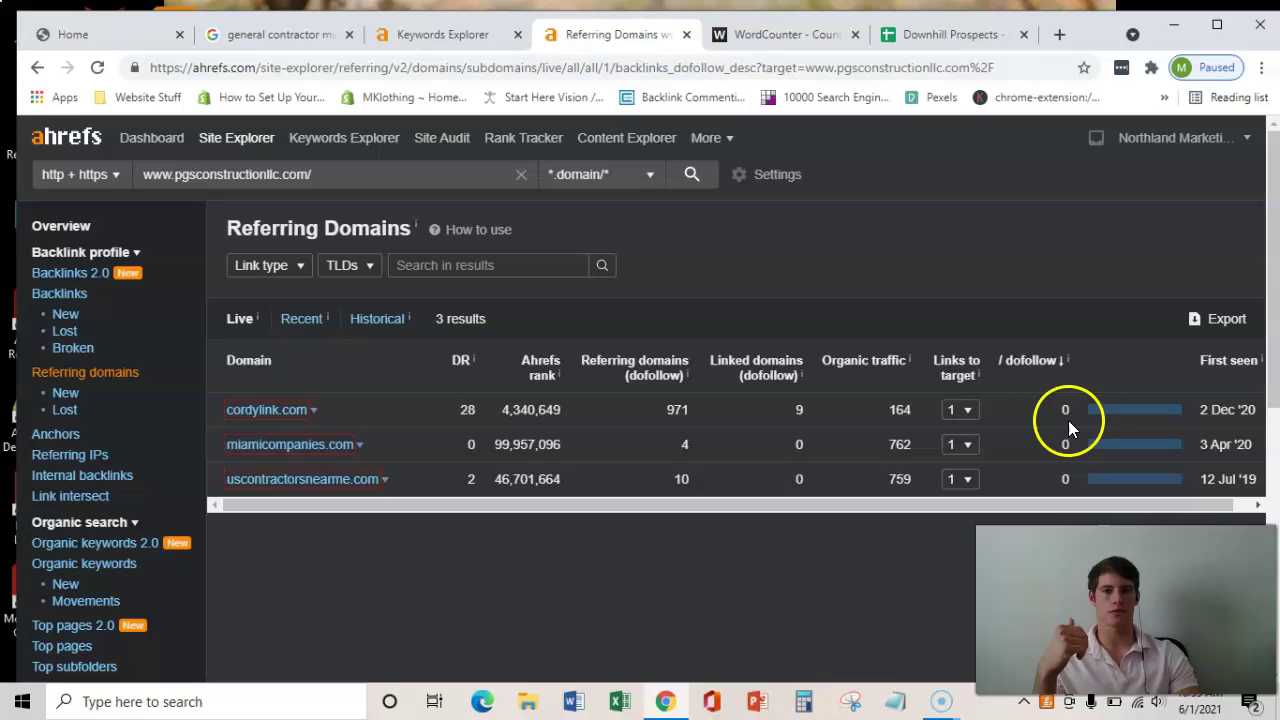
click(88, 228)
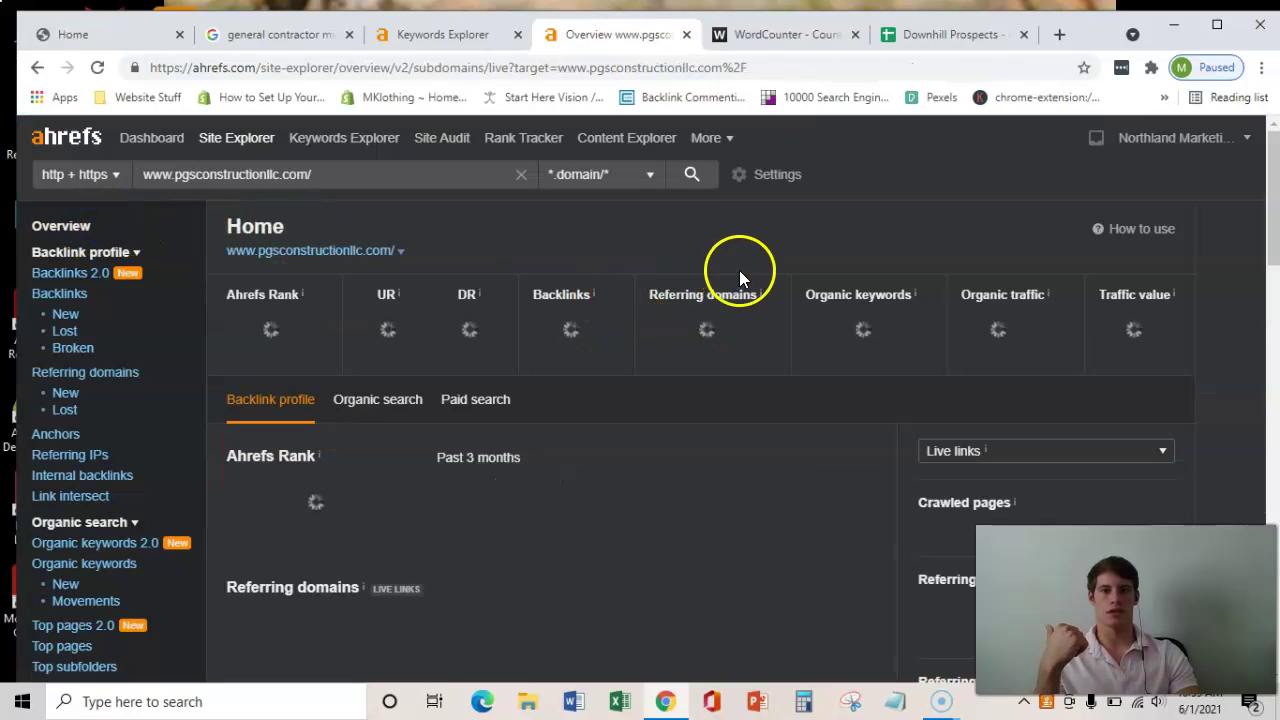
- Go back to the Google results and inspect the ratings and review counts of the local map listings
click(293, 40)
scroll(200, 460, down, 6)
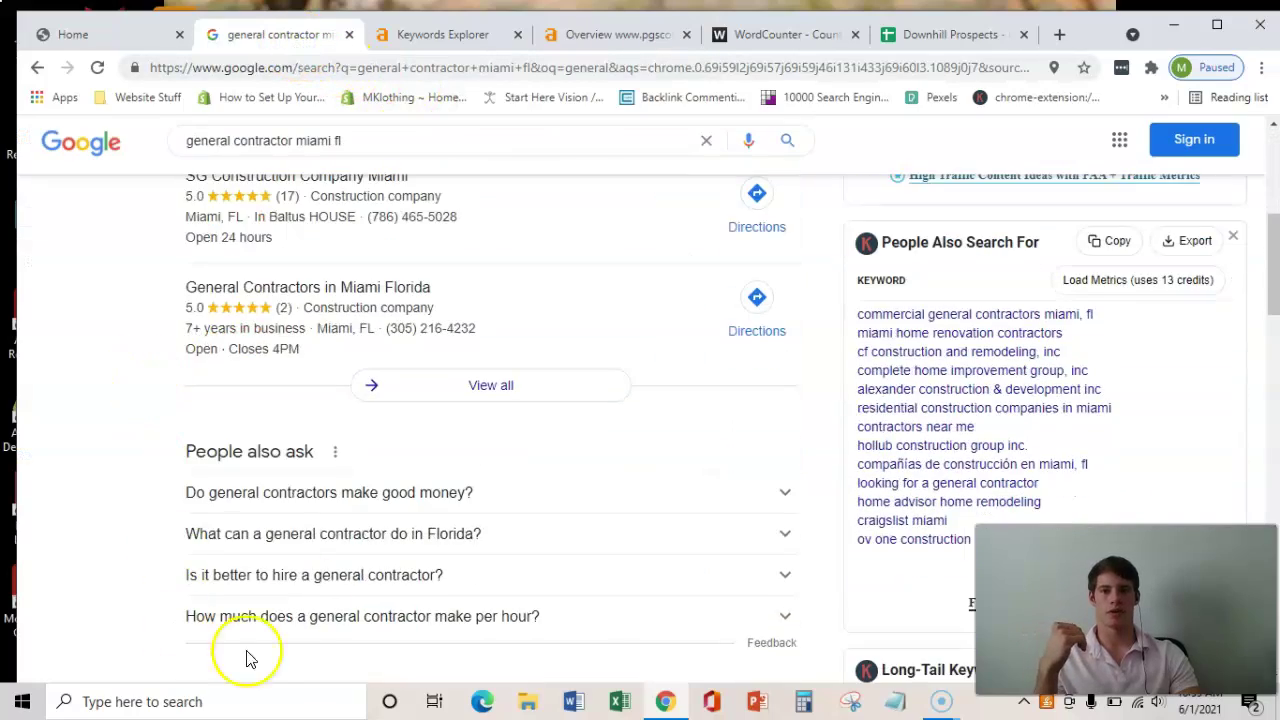
scroll(320, 414, up, 7)
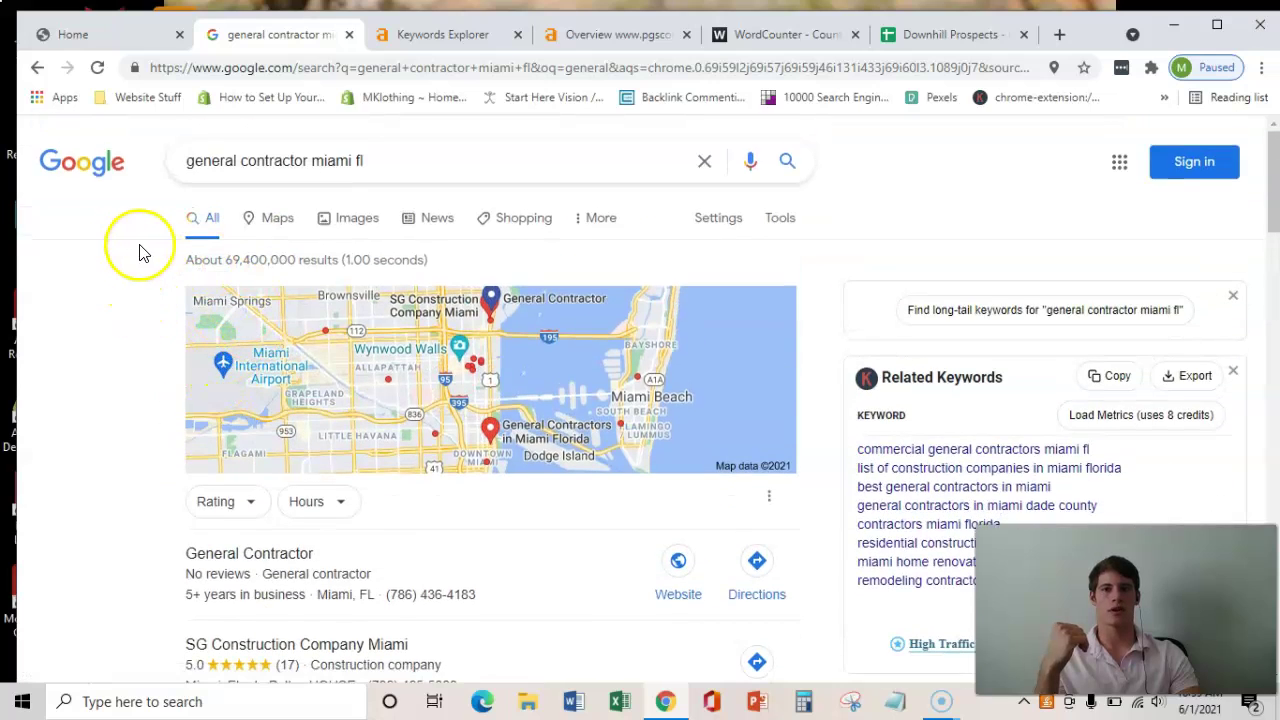
scroll(140, 250, down, 1)
scroll(200, 290, down, 1)
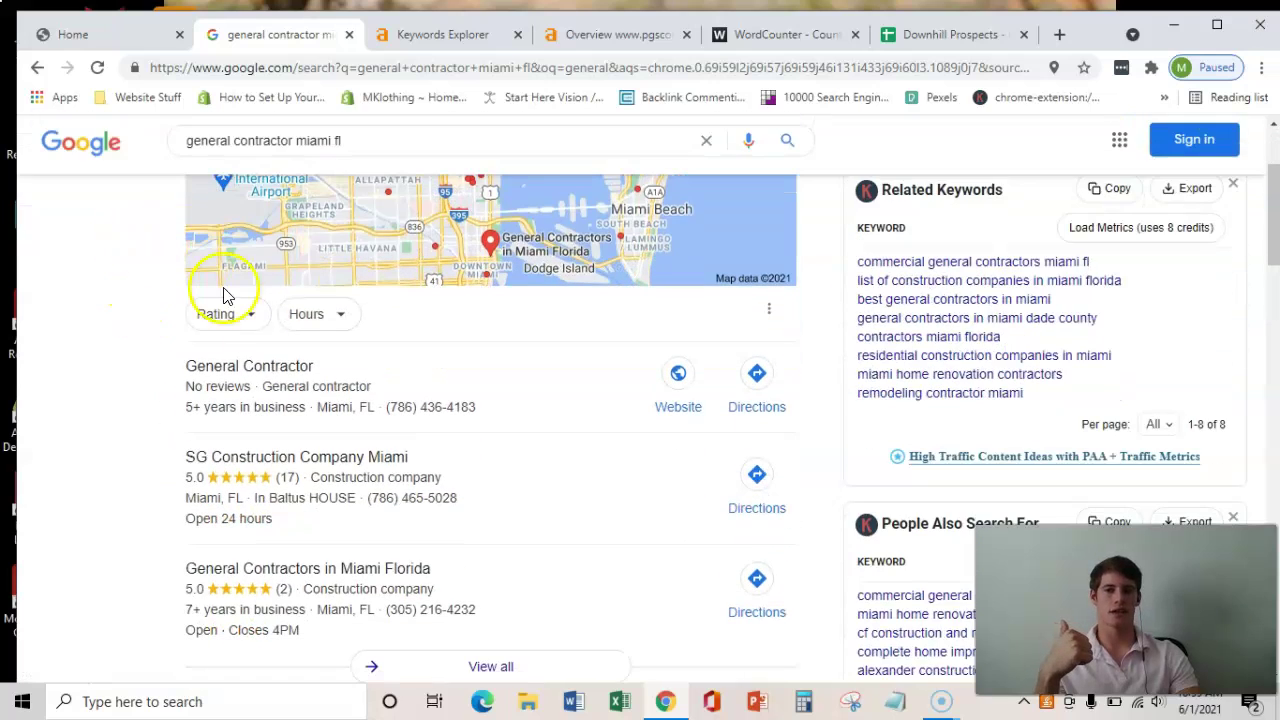
scroll(130, 370, down, 1)
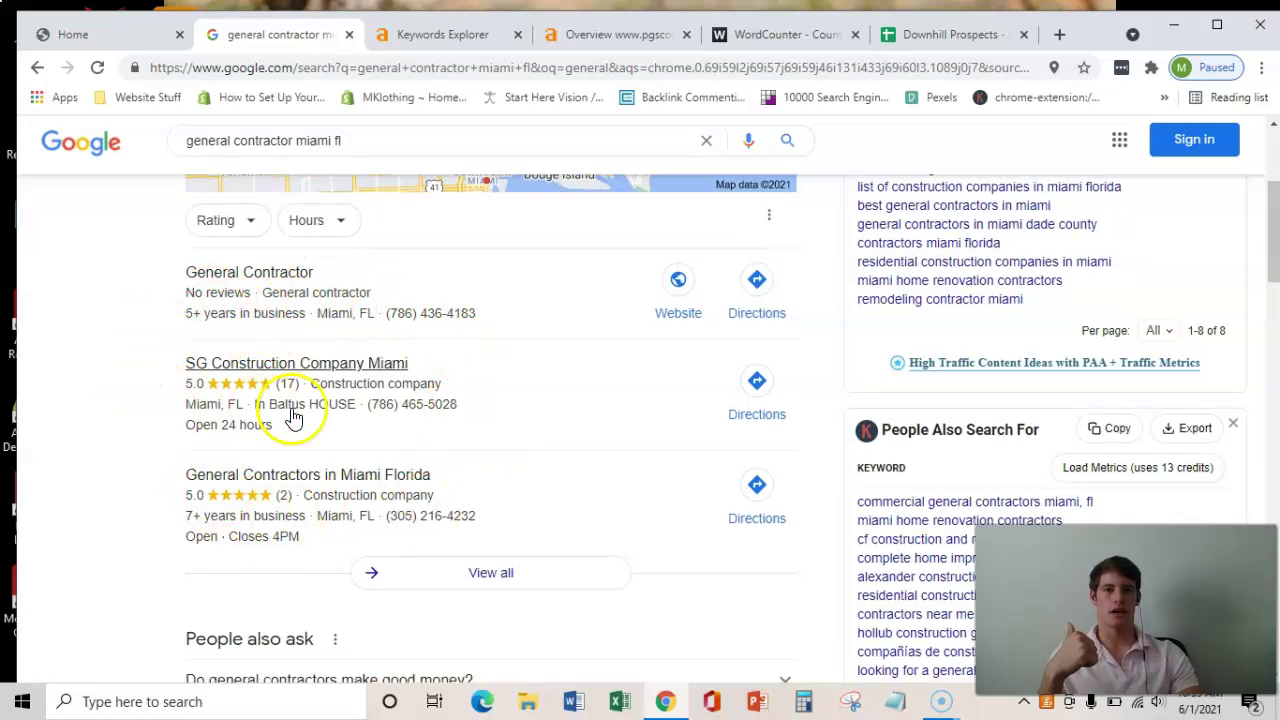
- Open the SG Construction Company Miami business listing, and return to the local listings in the search results
click(548, 395)
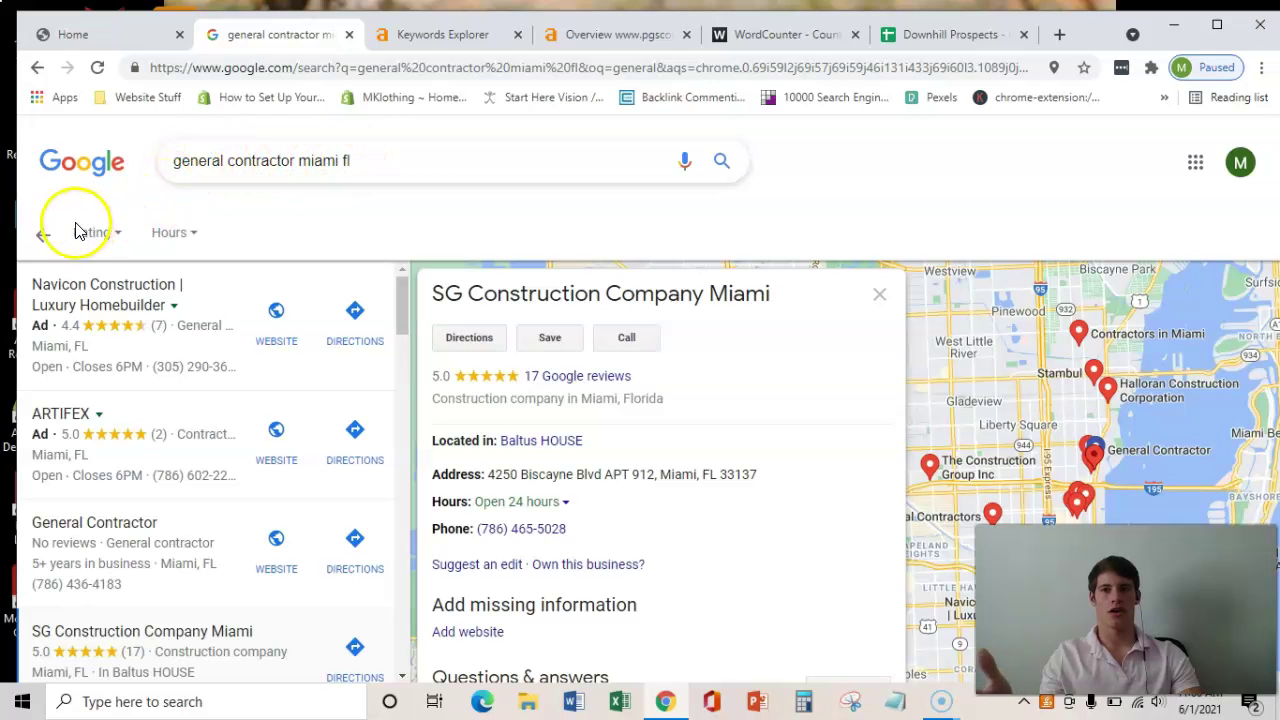
click(43, 236)
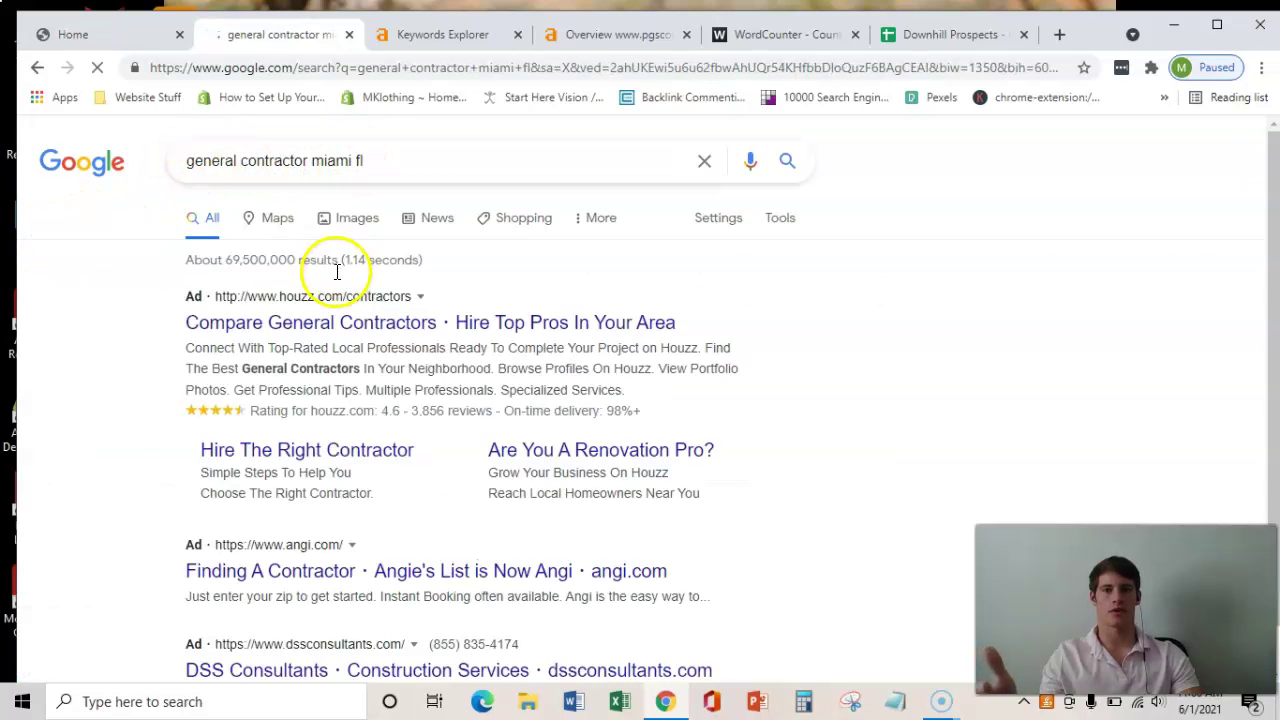
scroll(337, 270, down, 7)
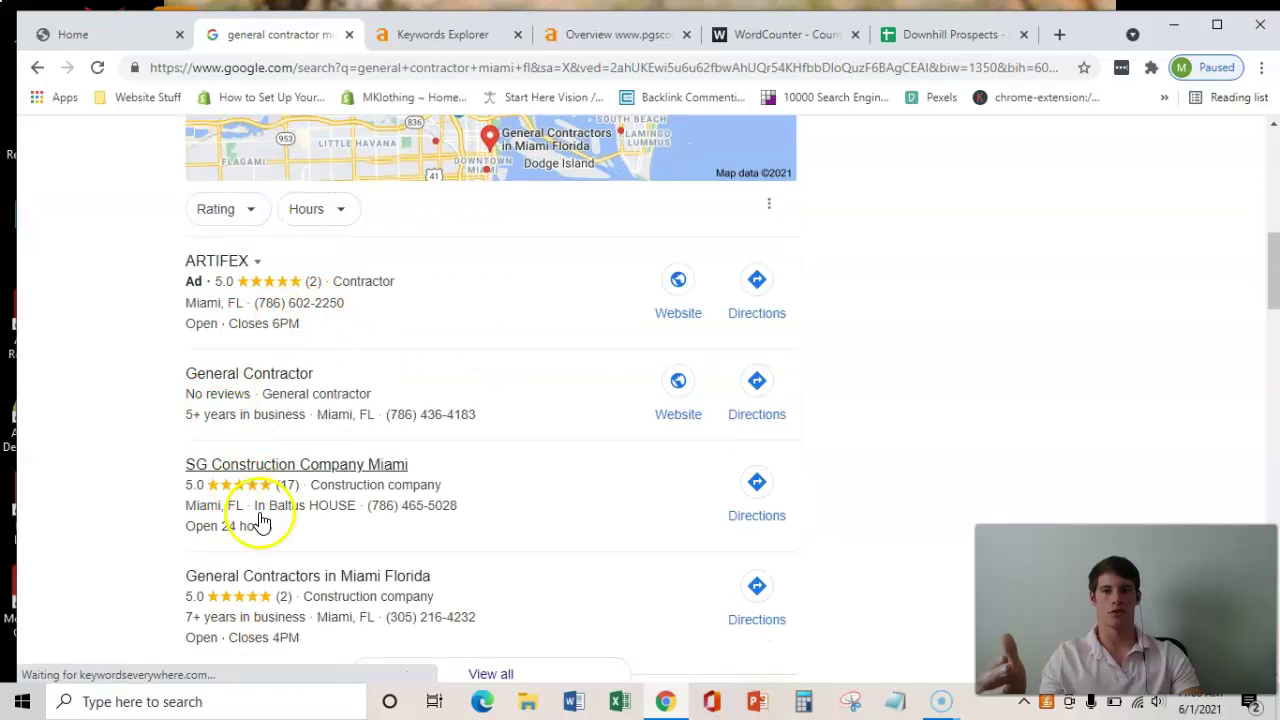
scroll(360, 480, down, 2)
scroll(471, 357, up, 2)
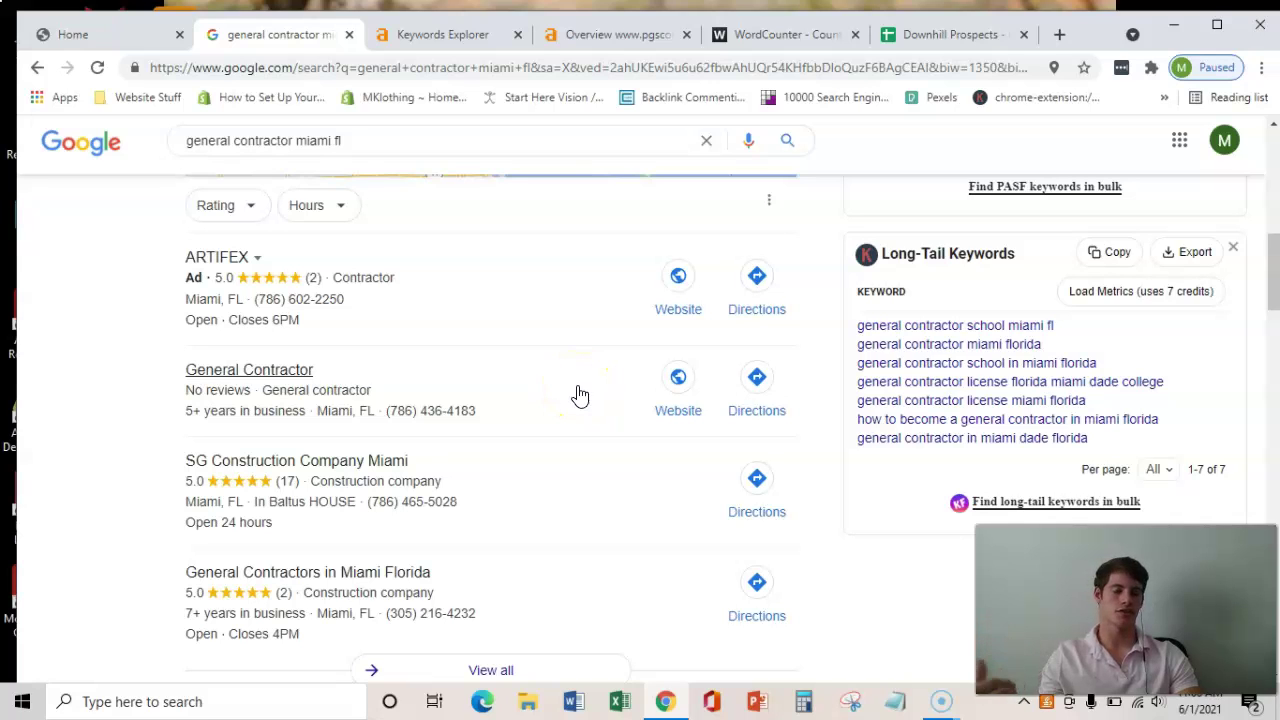
- Return to the PGS Construction LLC. homepage
click(232, 202)
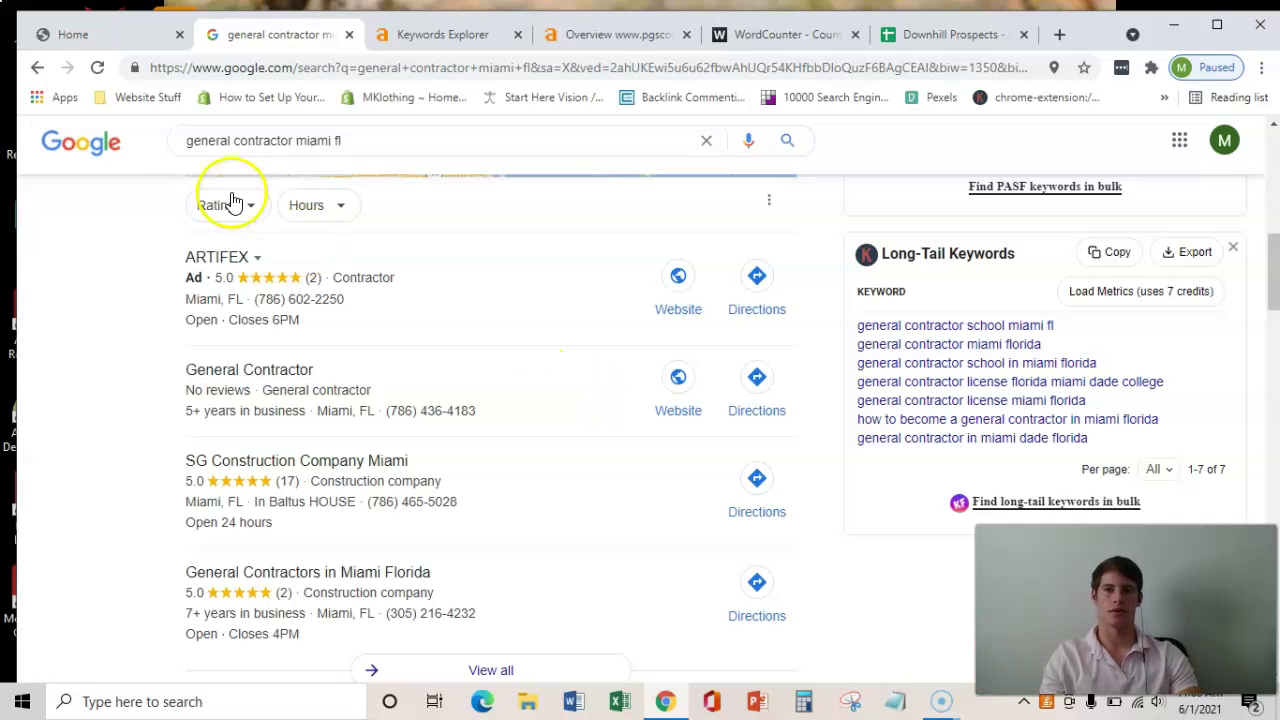
click(65, 36)
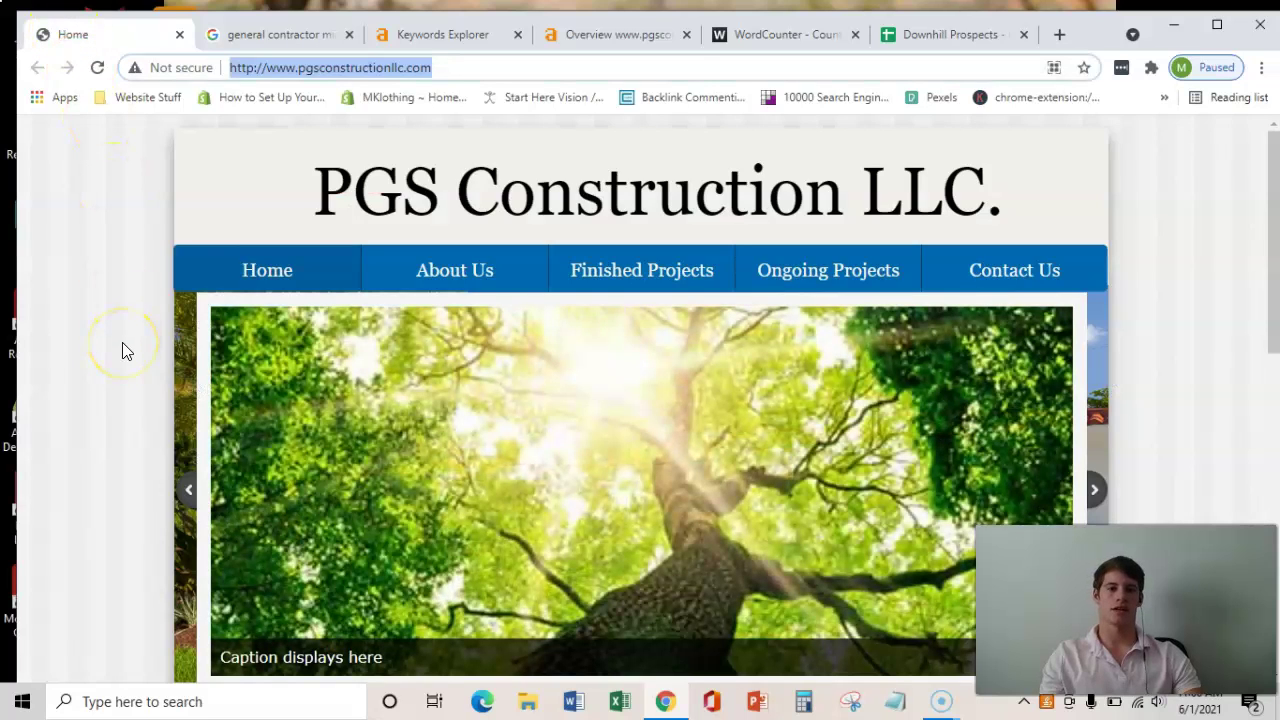